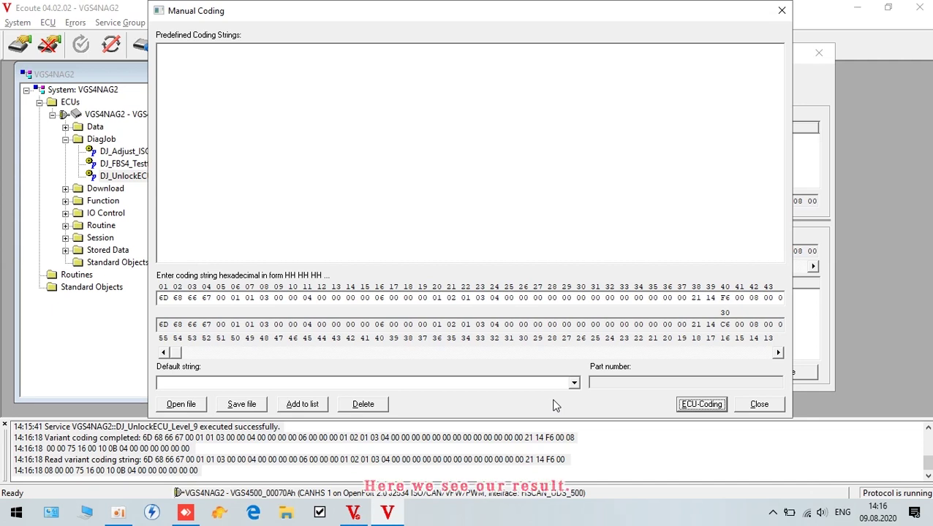
Step: Close the Manual Coding and Variant Coding windows, then exit contact with the VGS4NAG2 ECU
left_click(758, 404)
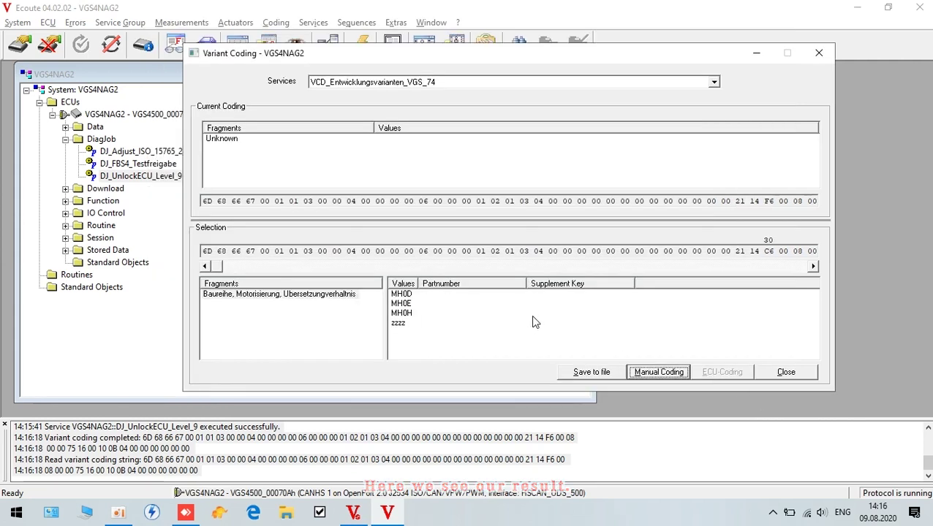
left_click(813, 373)
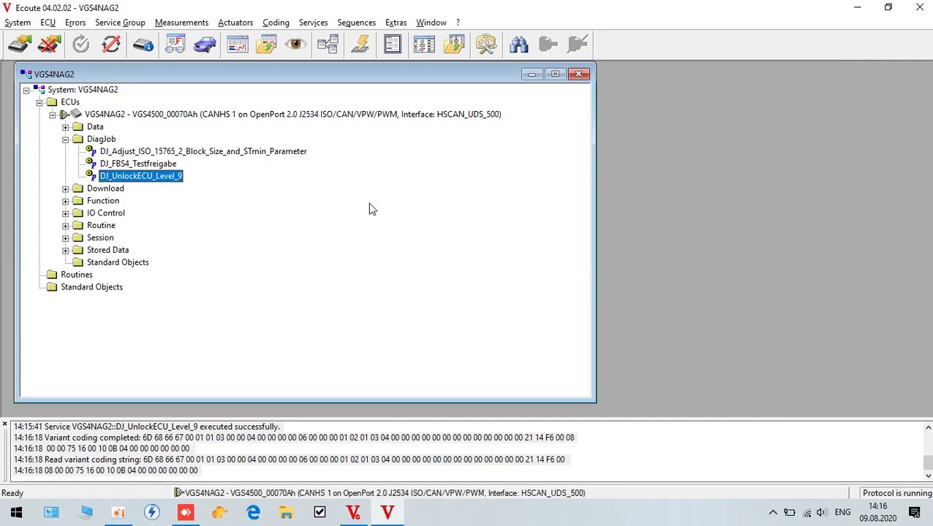
left_click(111, 46)
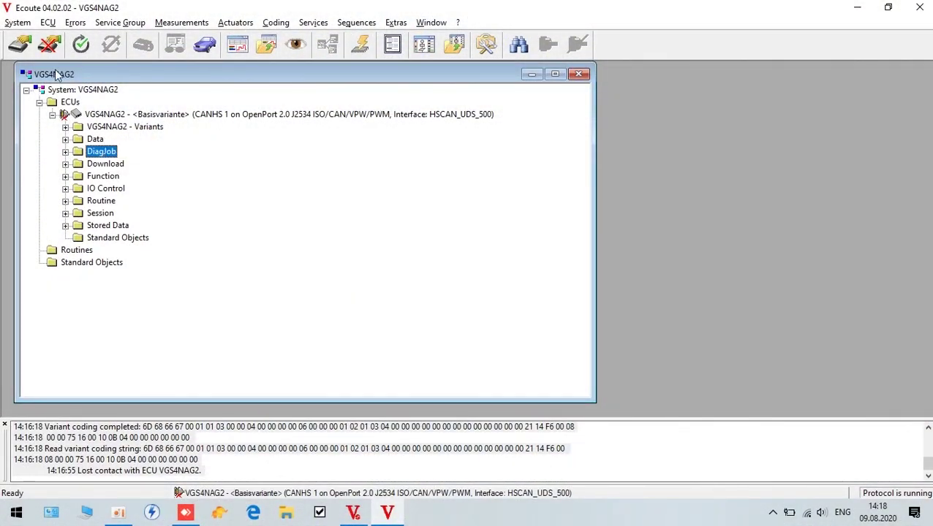
Step: Re-initiate contact with the VGS4NAG2 ECU (variant VGS4500_00070Ah) and reopen Variant Coding
left_click(81, 45)
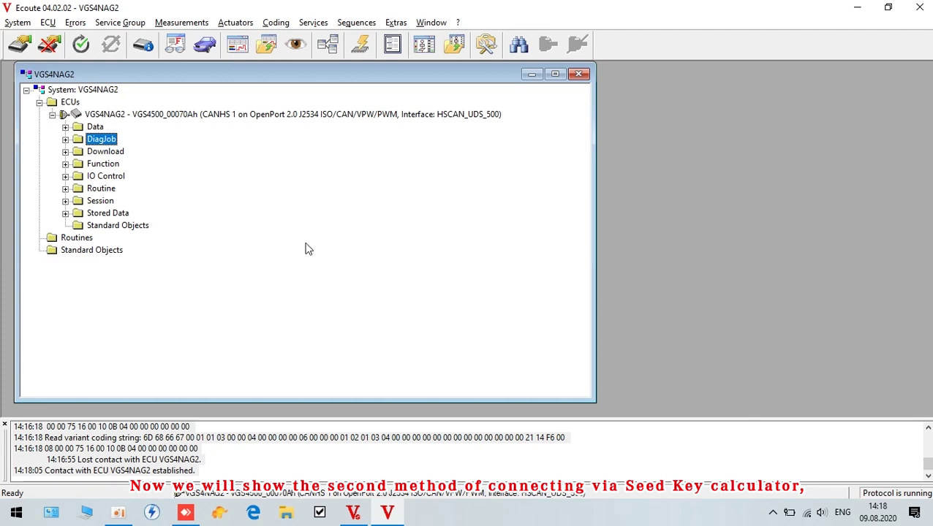
left_click(329, 46)
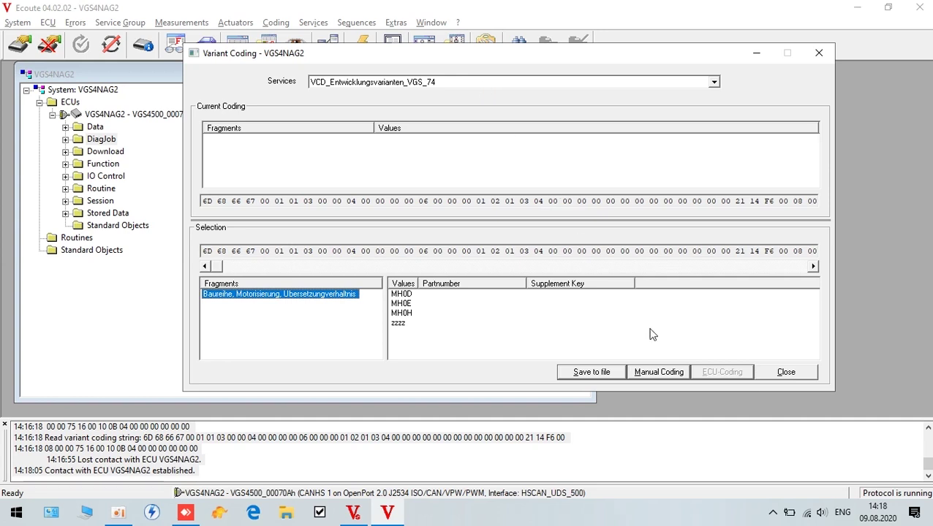
Step: In Manual Coding, change coding byte F6 back to C6
left_click(658, 372)
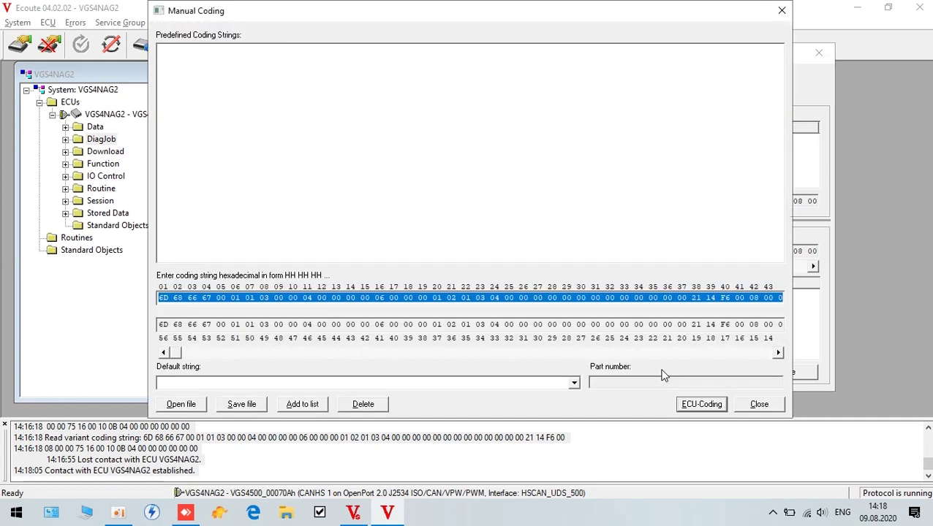
left_click(724, 300)
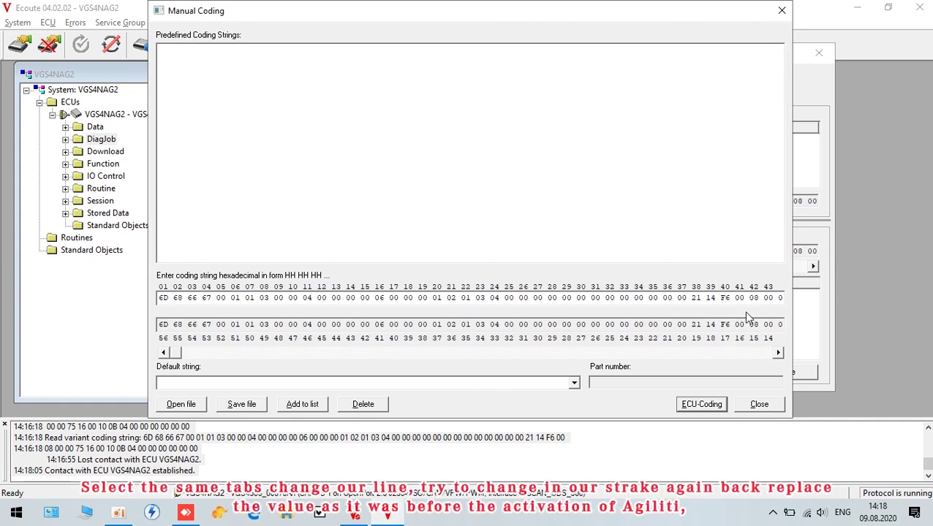
key("BackSpace")
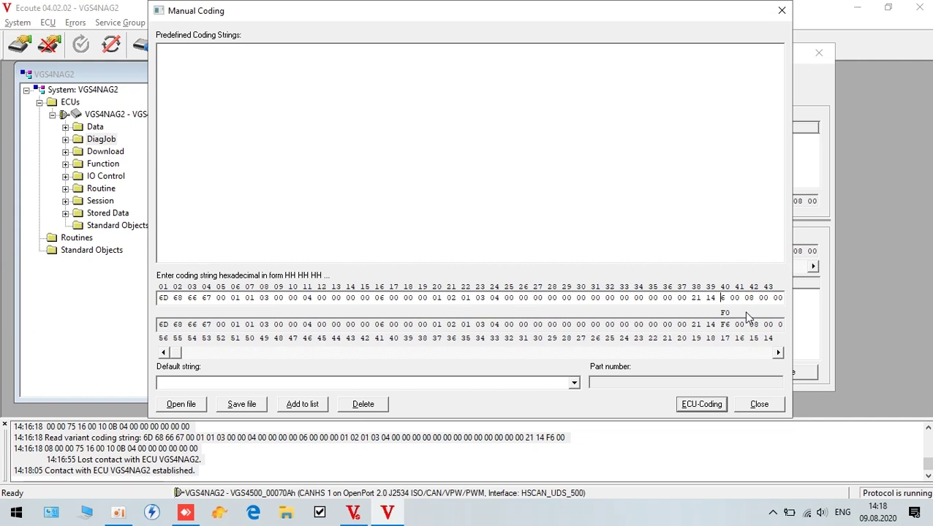
type("C")
Step: Write the edited string past the calibration warning, then close both coding dialogs after the refusal
left_click(694, 406)
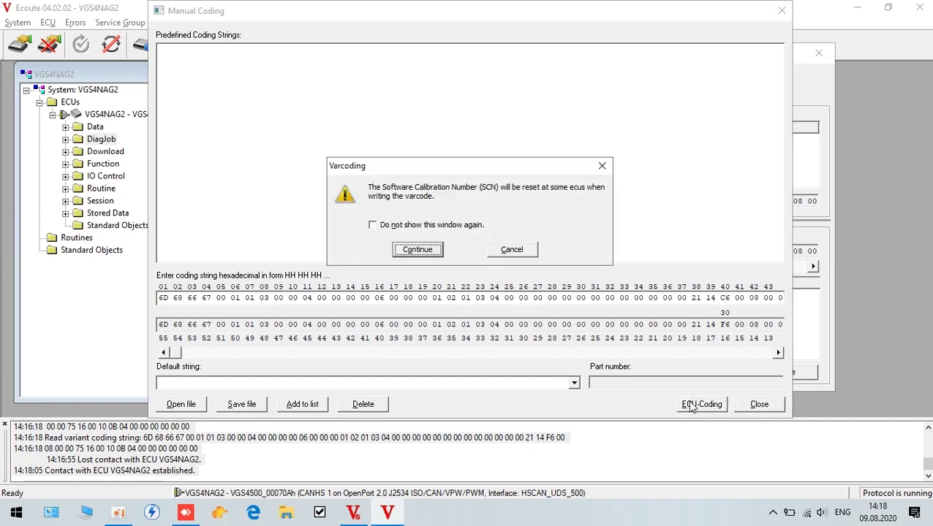
left_click(418, 250)
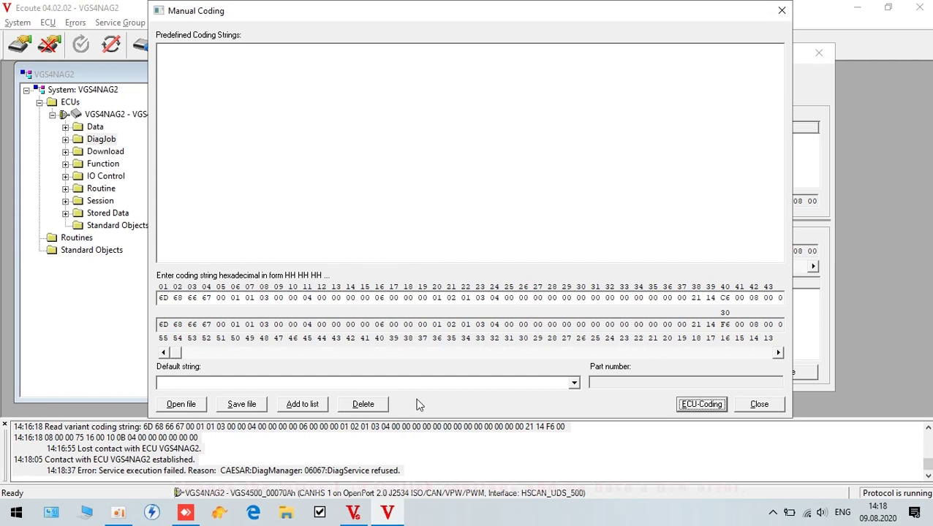
left_click(758, 404)
left_click(782, 373)
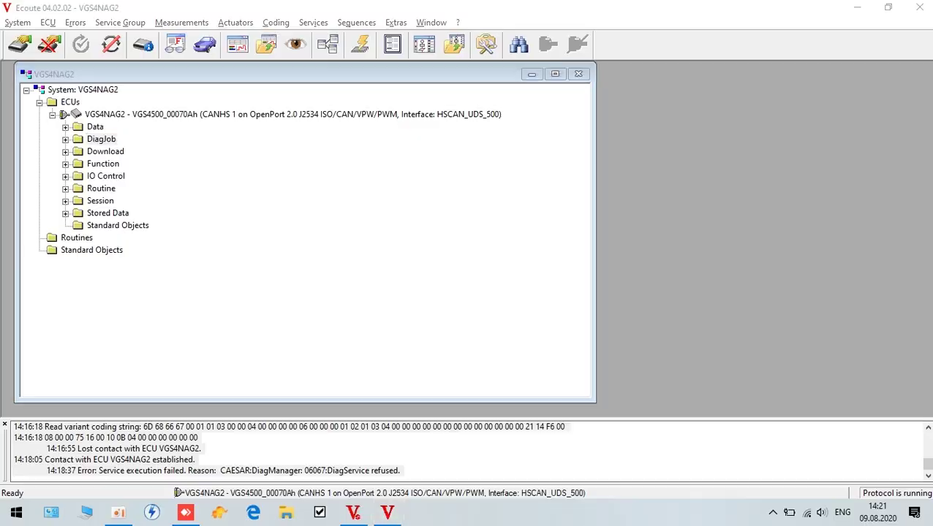
Step: Launch SeedCalc.exe from the SeedCalc_2_3 folder and load VGS4NAG2_vgs4nag2_sec_12_06_01.dll
left_click(930, 513)
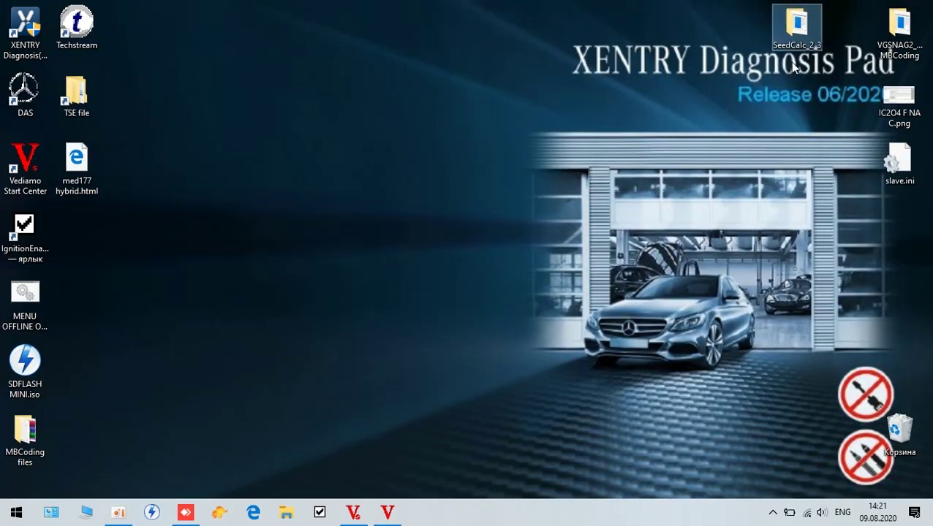
double_click(795, 20)
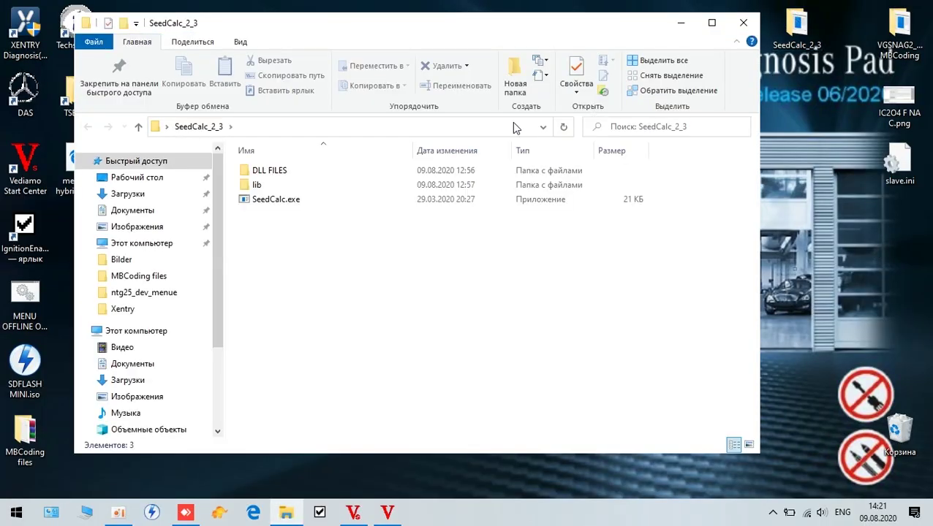
double_click(314, 200)
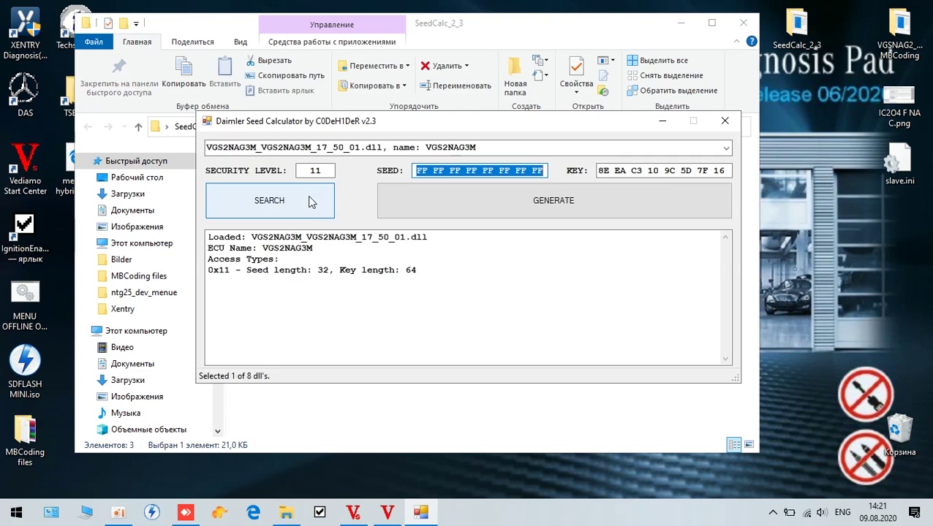
left_click(726, 149)
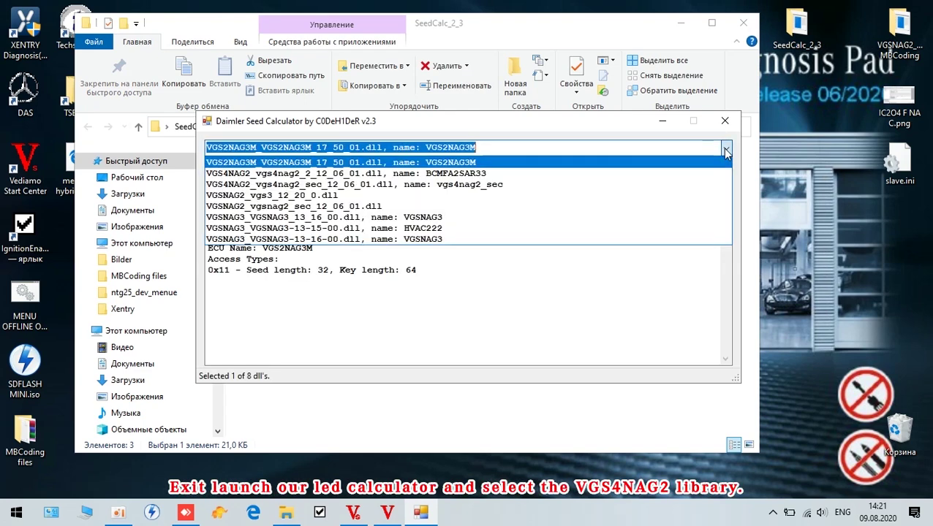
left_click(678, 185)
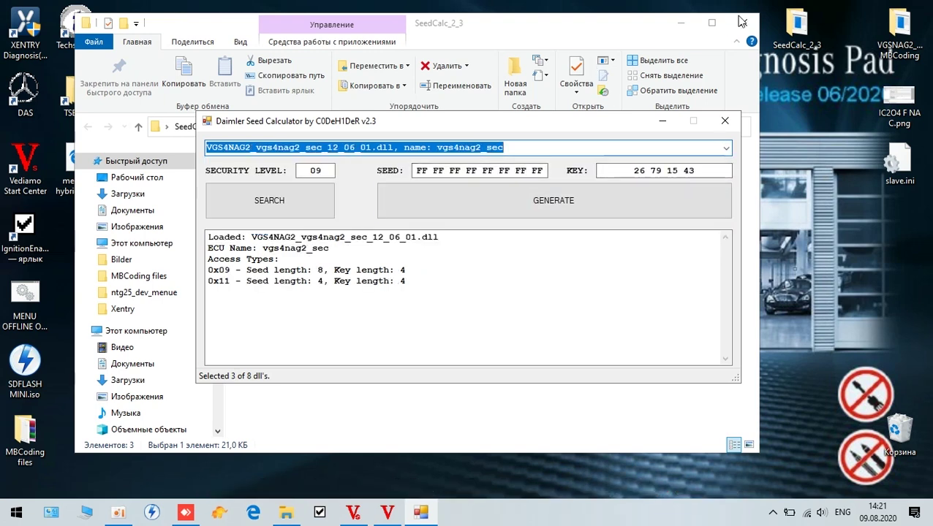
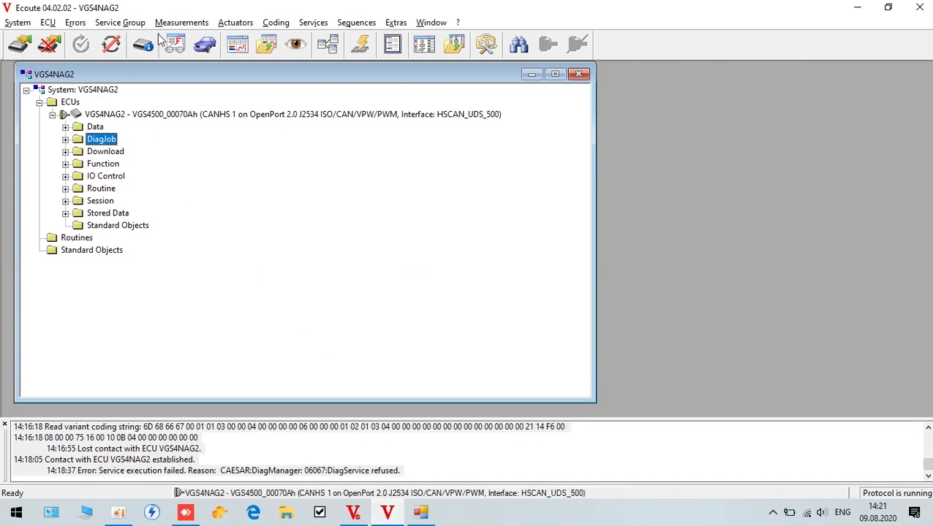
Step: Open the Manuelle Befehlseingabe window in Ecoute for sending raw hex requests to VGS4NAG2
key("ctrl+m")
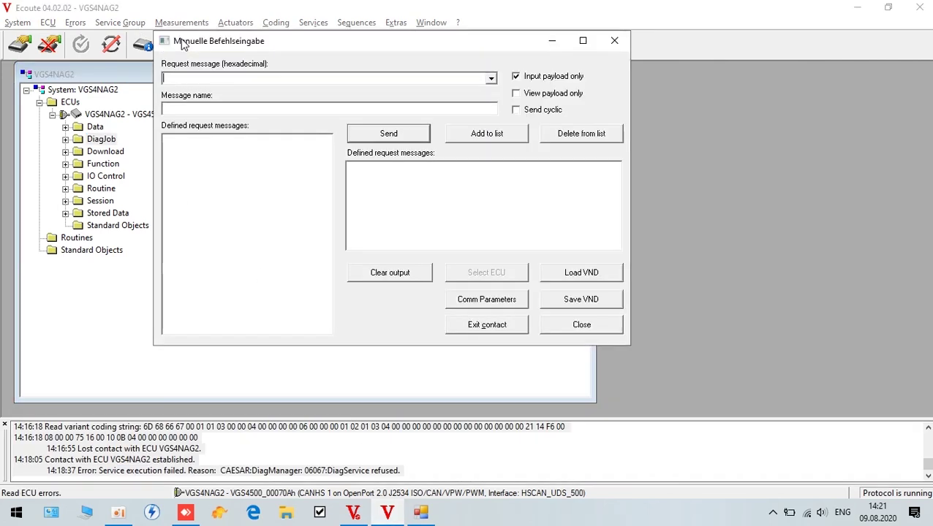
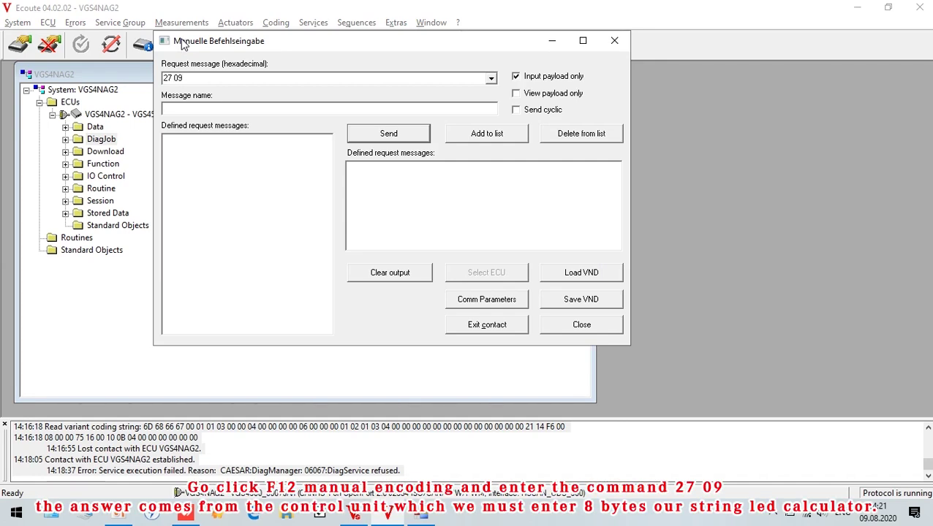
Step: Send request 27 09 and select the ECU's 67 09 response carrying the 8-byte seed
left_click(359, 131)
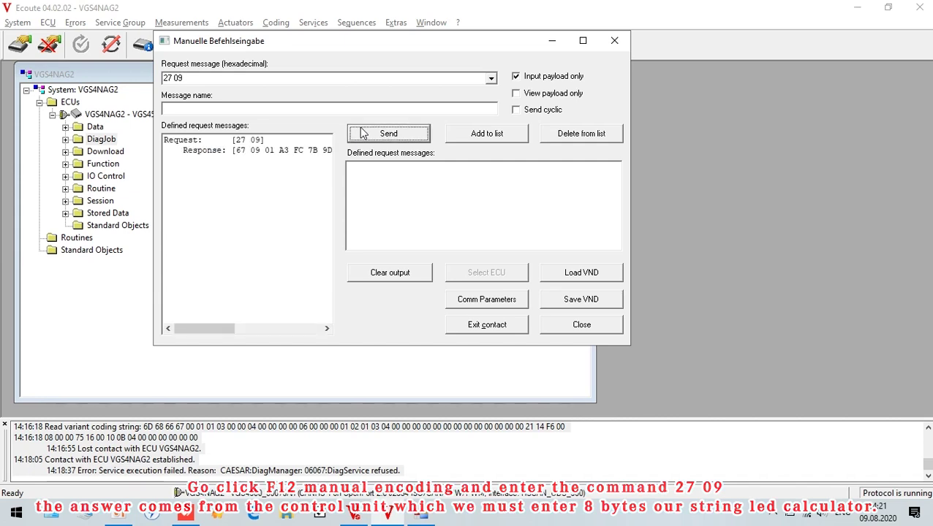
left_click_drag(208, 325, 227, 329)
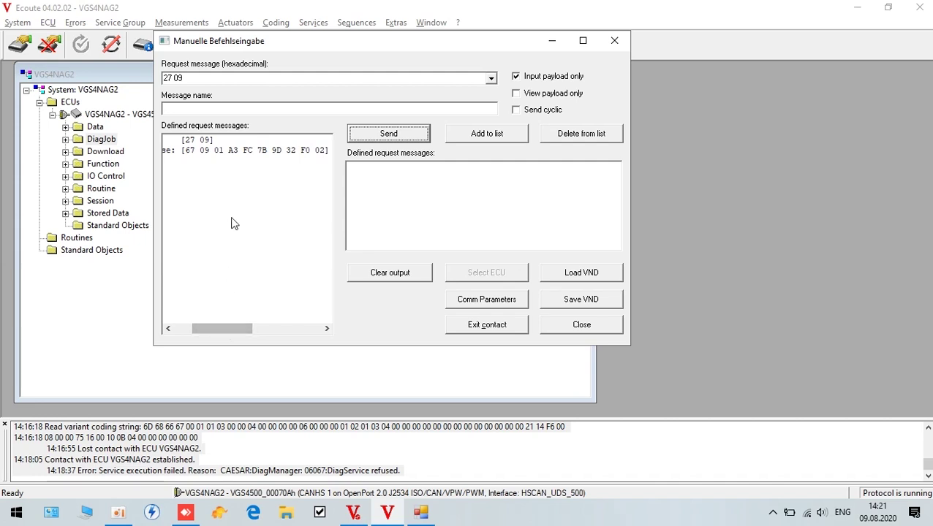
left_click(258, 152)
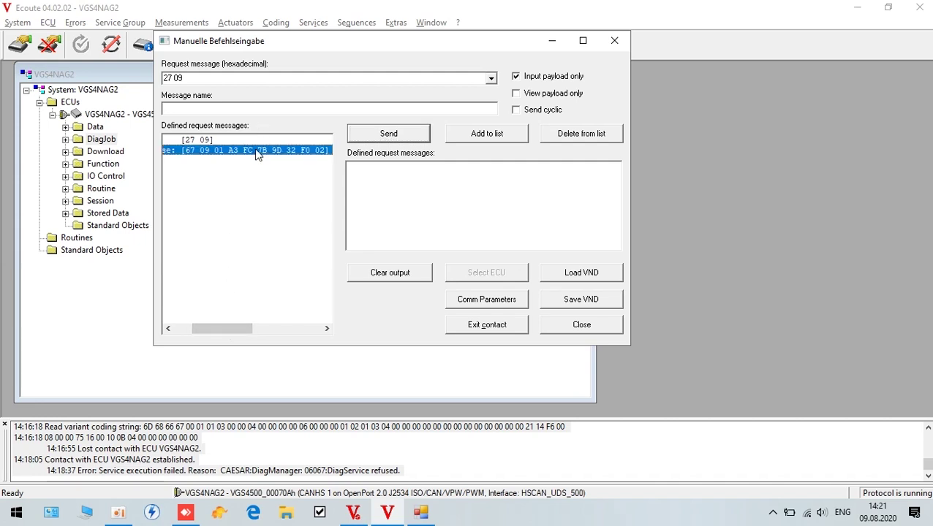
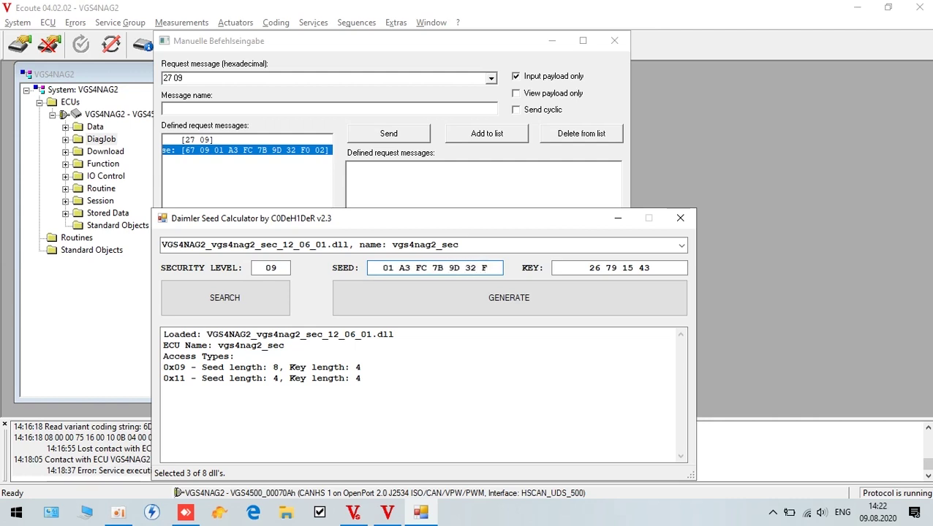
Step: Enter the last seed characters '0 02' to complete the seed 01 A3 FC 7B 9D 32 F0 02
type("0 02")
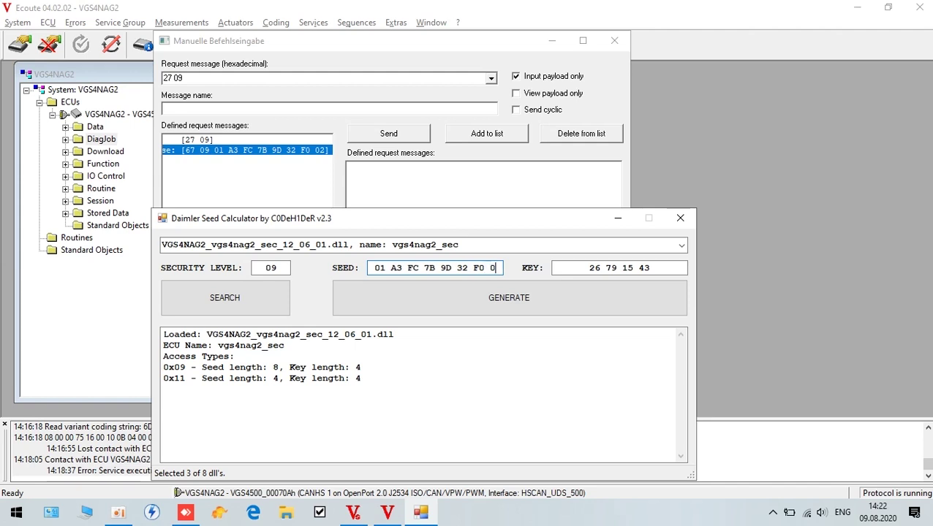
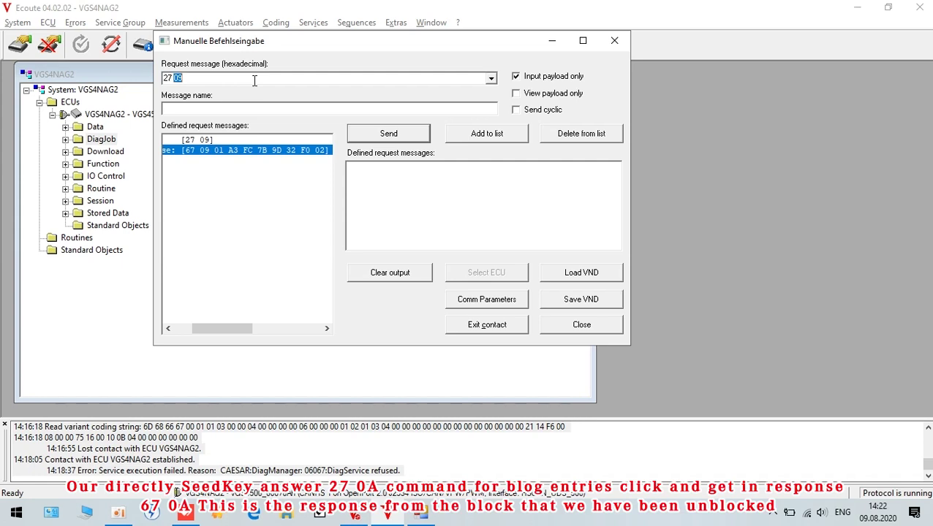
key("BackSpace")
key("BackSpace")
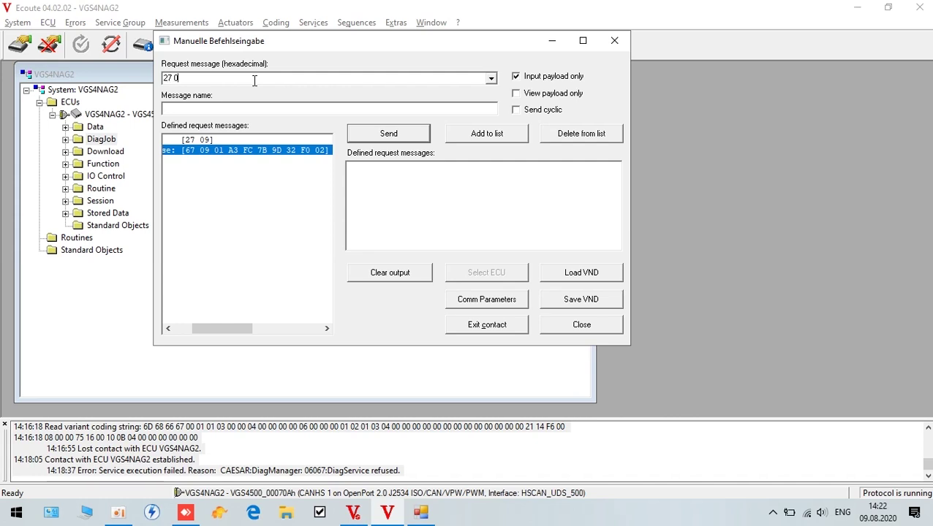
type("9A C7 C2 C8")
left_click(388, 136)
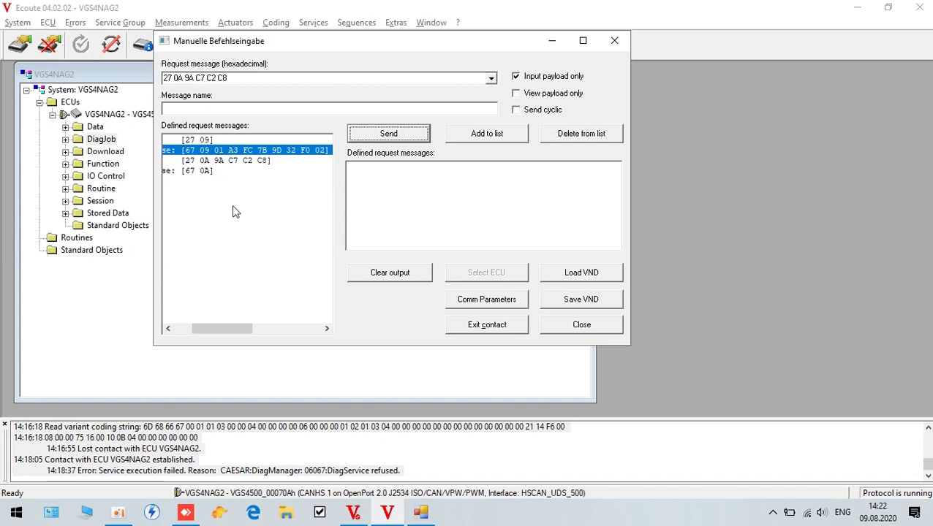
left_click(582, 325)
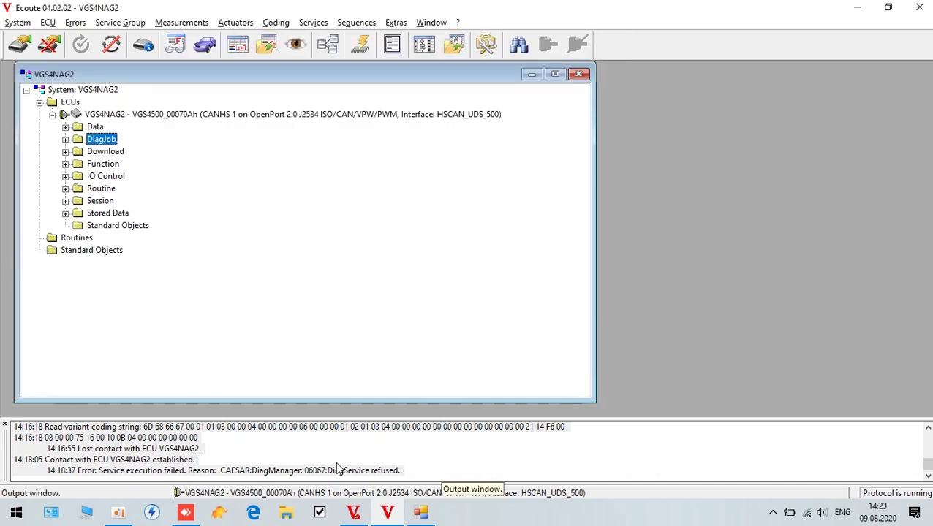
Step: In Manual Coding, change coding byte 40 from F6 to C6 and write it to the ECU
left_click(327, 45)
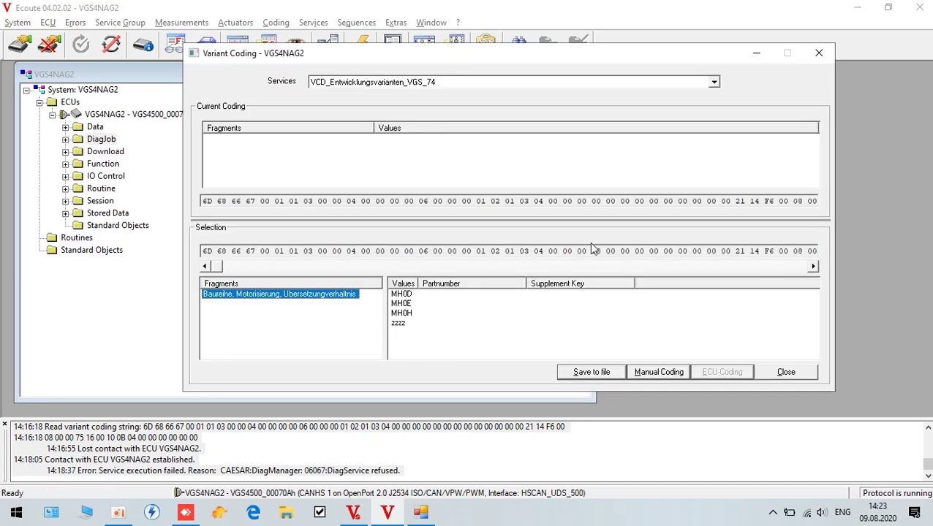
left_click(660, 372)
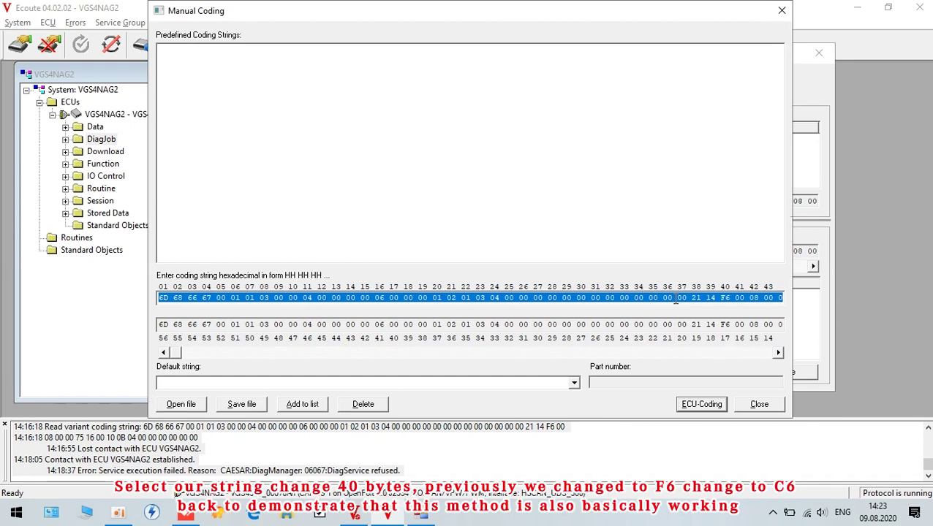
left_click(715, 298)
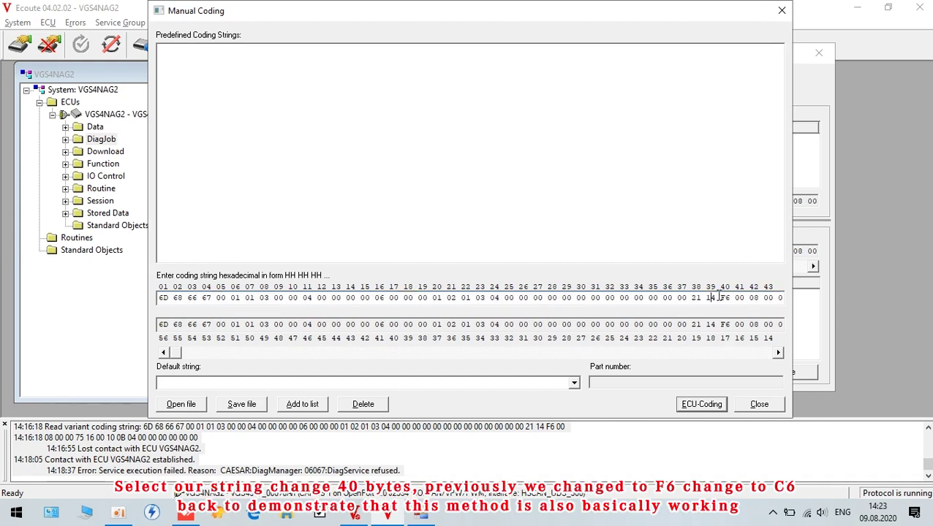
left_click(724, 298)
key("BackSpace")
type("C")
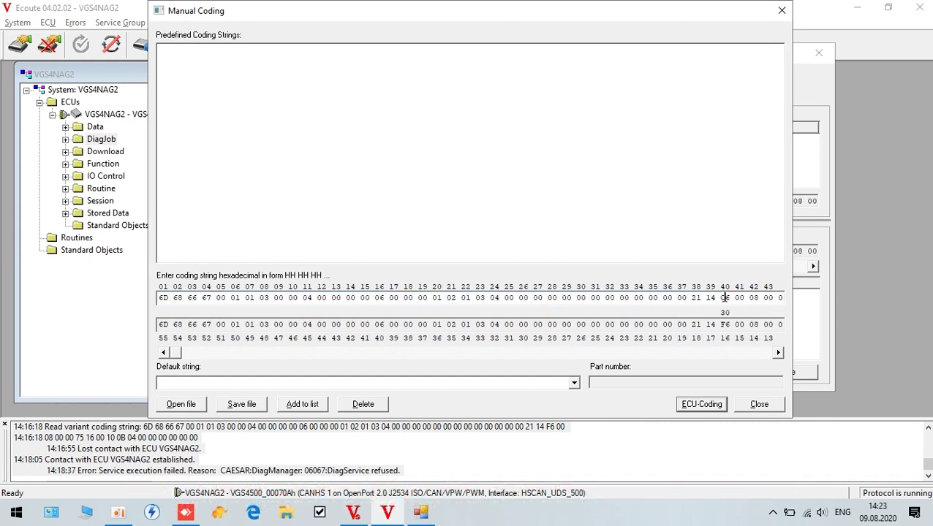
type("C")
left_click(708, 406)
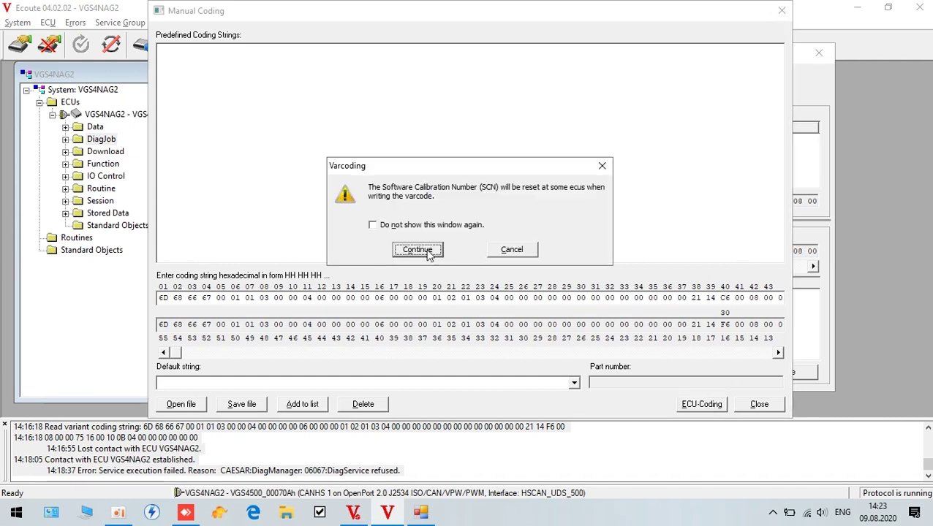
Step: Accept the Varcoding SCN-reset warning, wait for 'Variant coding completed', then close Manual Coding
left_click(427, 252)
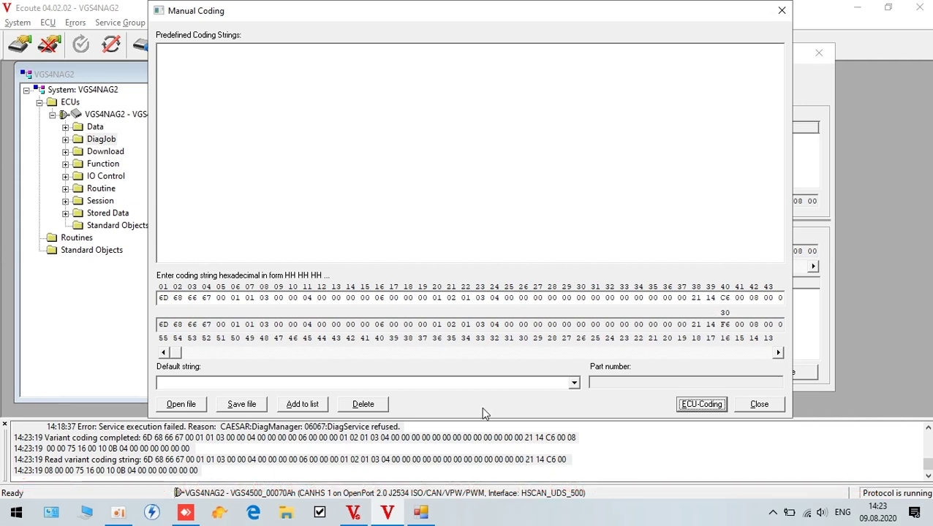
left_click(760, 405)
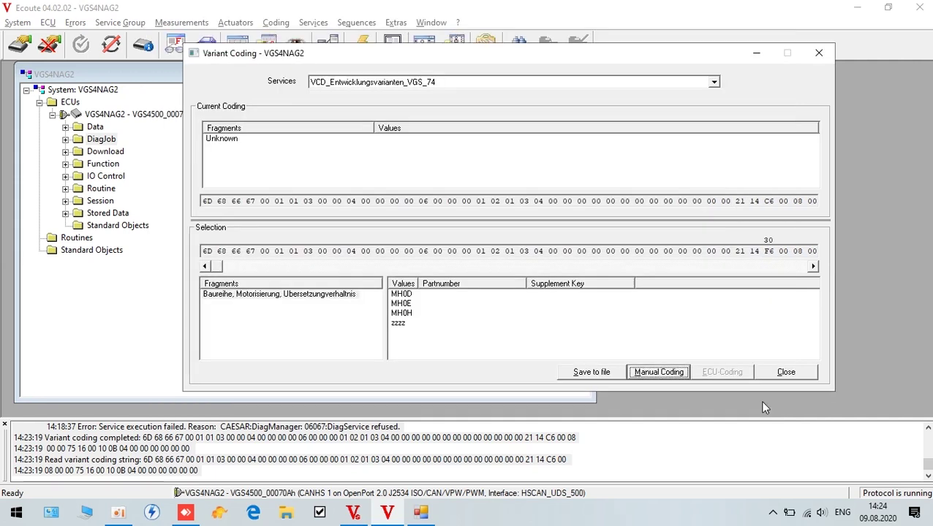